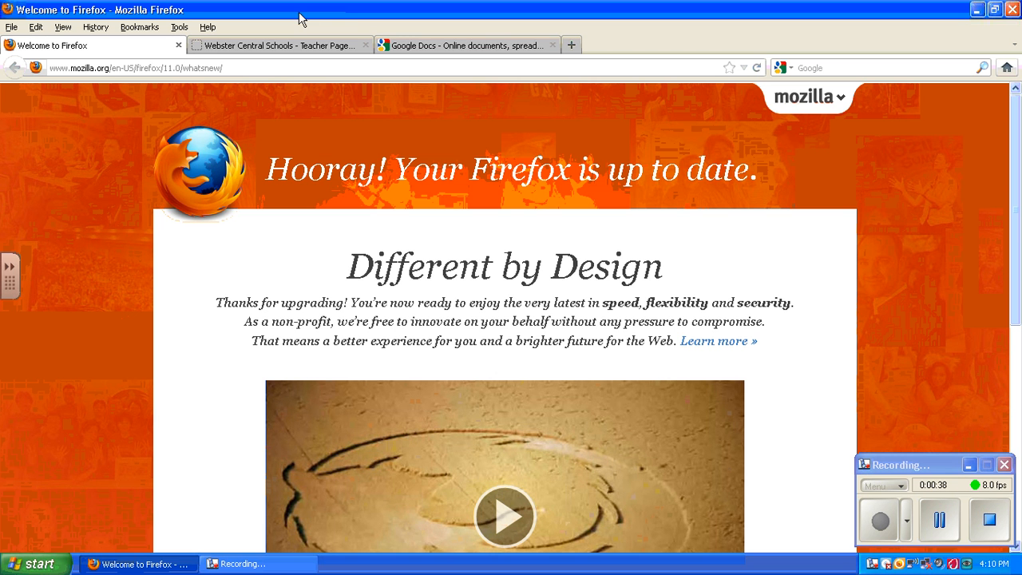
# Step: Close the Firefox welcome tab so the Teacher Pages Management Area shows
pyautogui.click(178, 45)
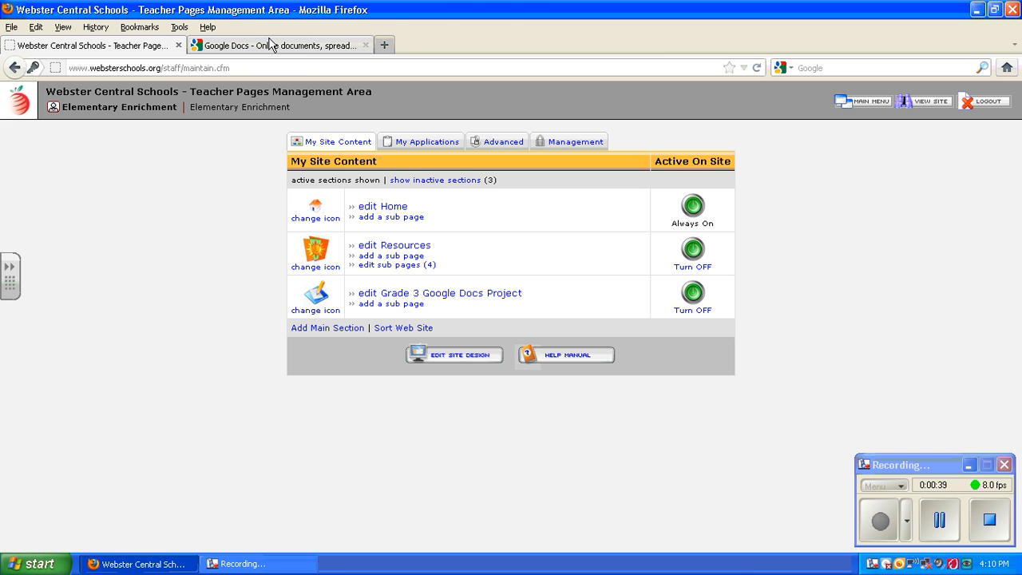
# Step: Sign in to Google Docs with the teacher's e-mail address and account password
pyautogui.click(311, 48)
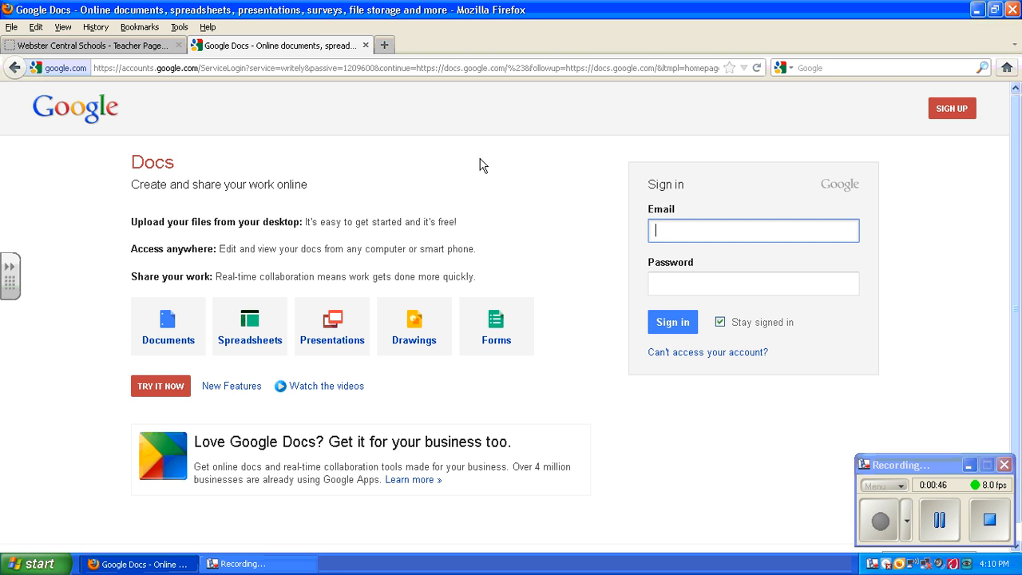
pyautogui.scroll(-1, 431, 296)
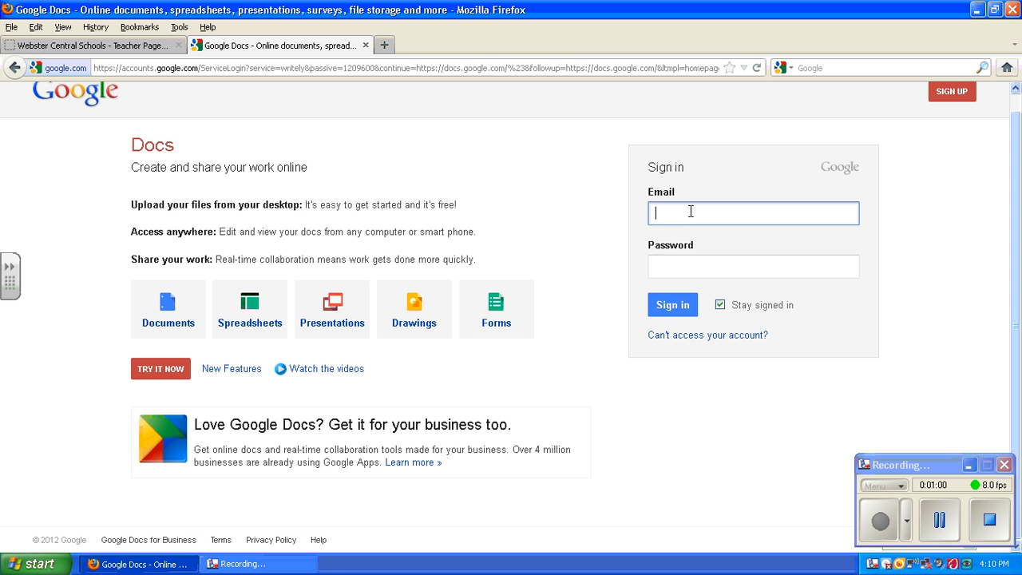
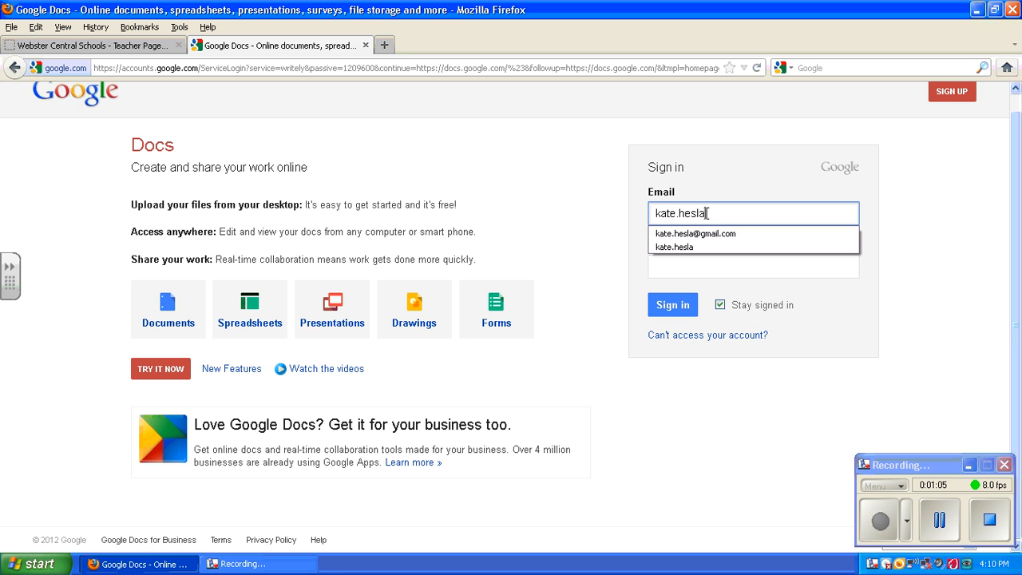
pyautogui.press('Down')
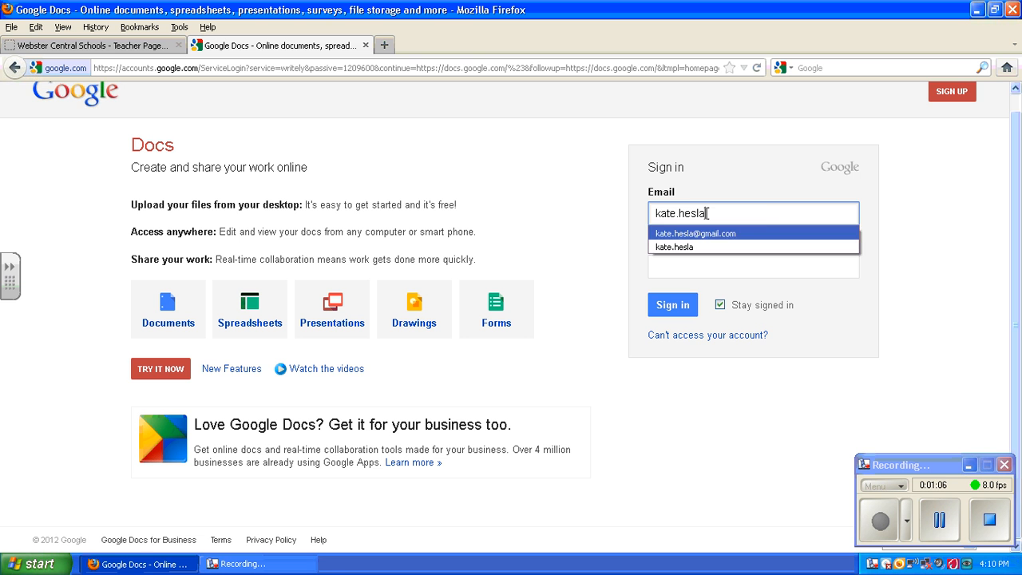
pyautogui.press('Tab')
pyautogui.write('•••••••')
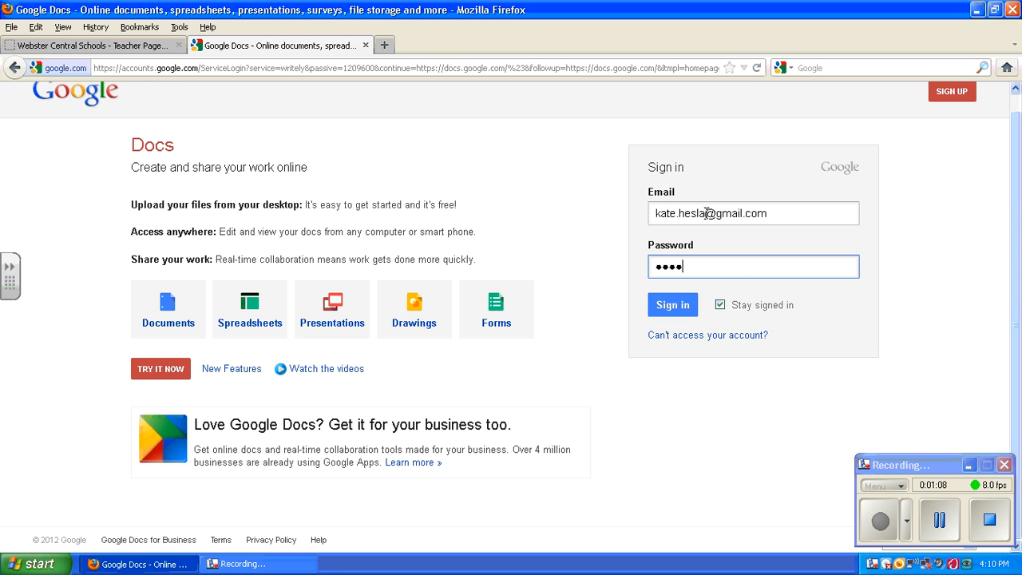
pyautogui.write('••••')
pyautogui.press('Return')
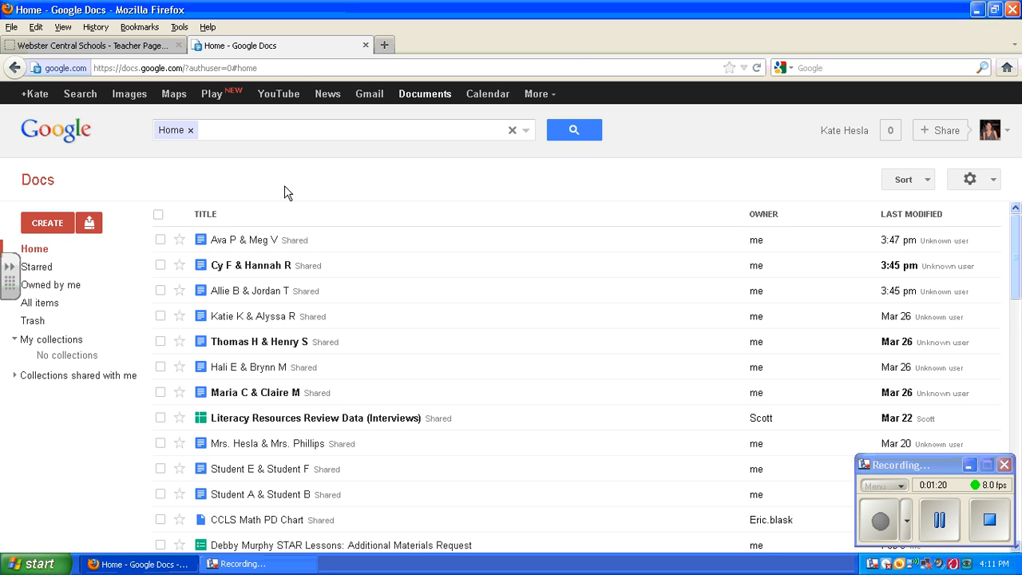
# Step: Create a new blank Google Docs document from the CREATE menu
pyautogui.click(49, 220)
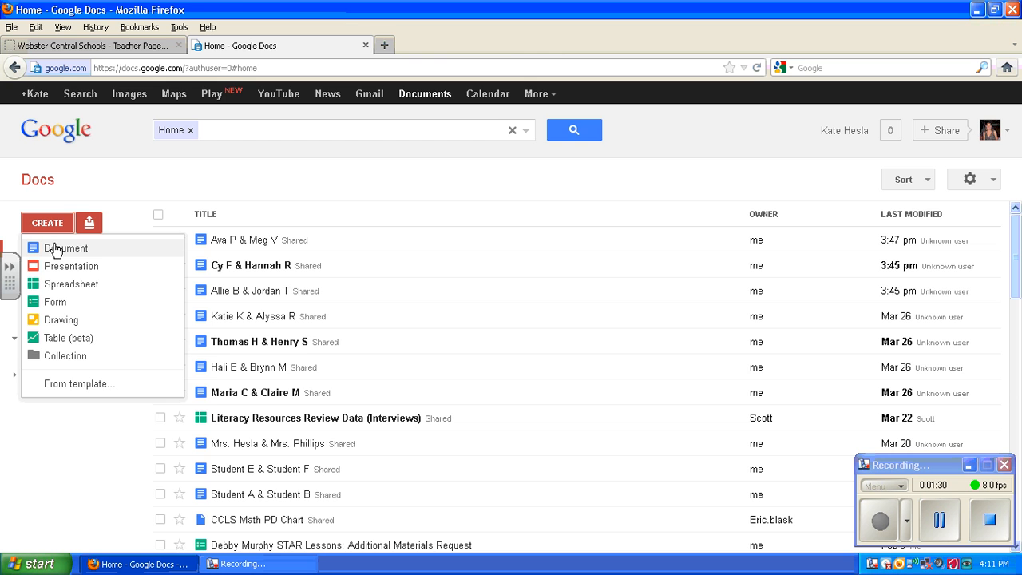
pyautogui.click(54, 249)
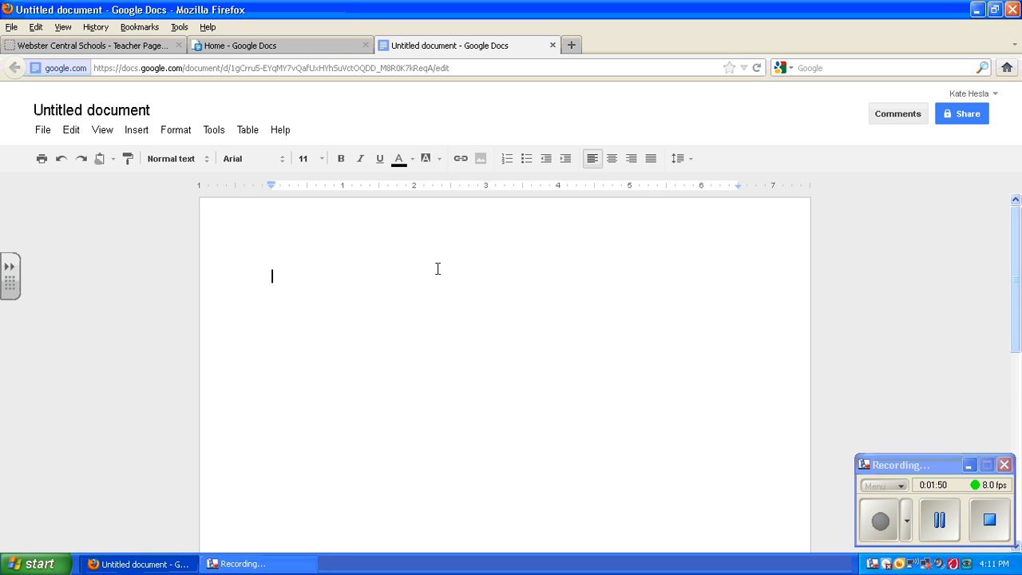
# Step: Rename the untitled document to the two partners' names
pyautogui.click(99, 113)
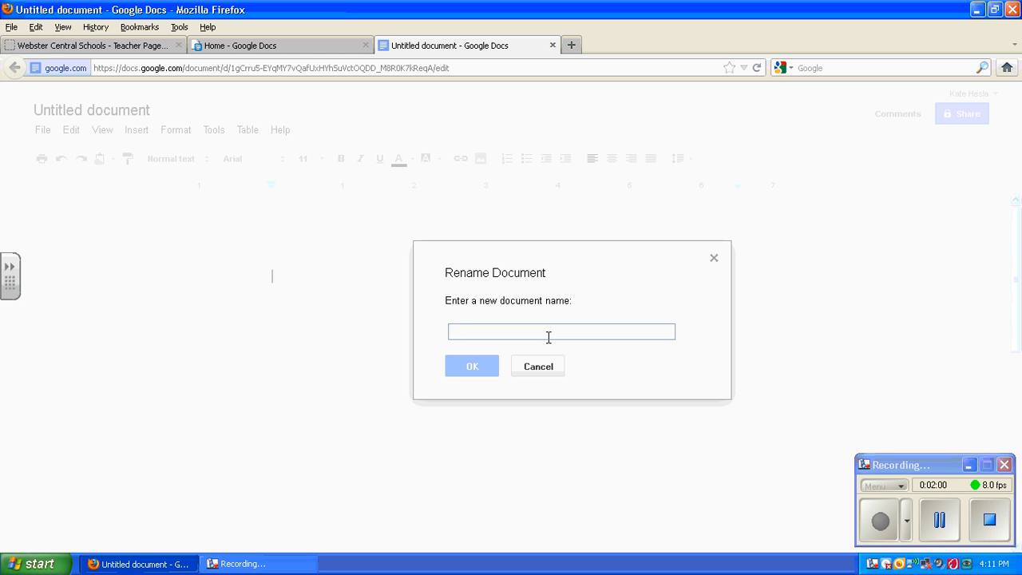
pyautogui.write('Will ')
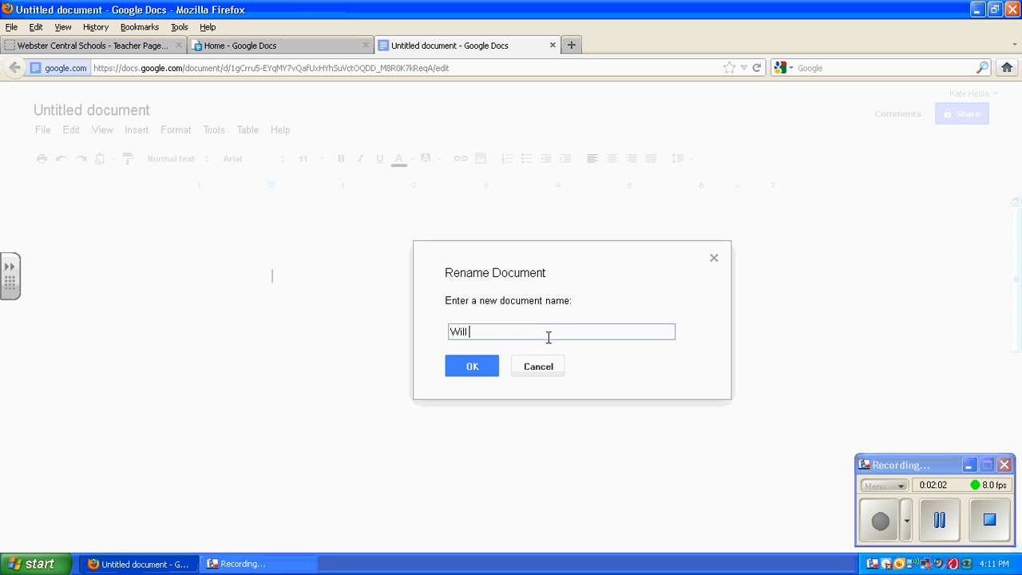
pyautogui.write('& Brooke')
pyautogui.click(477, 374)
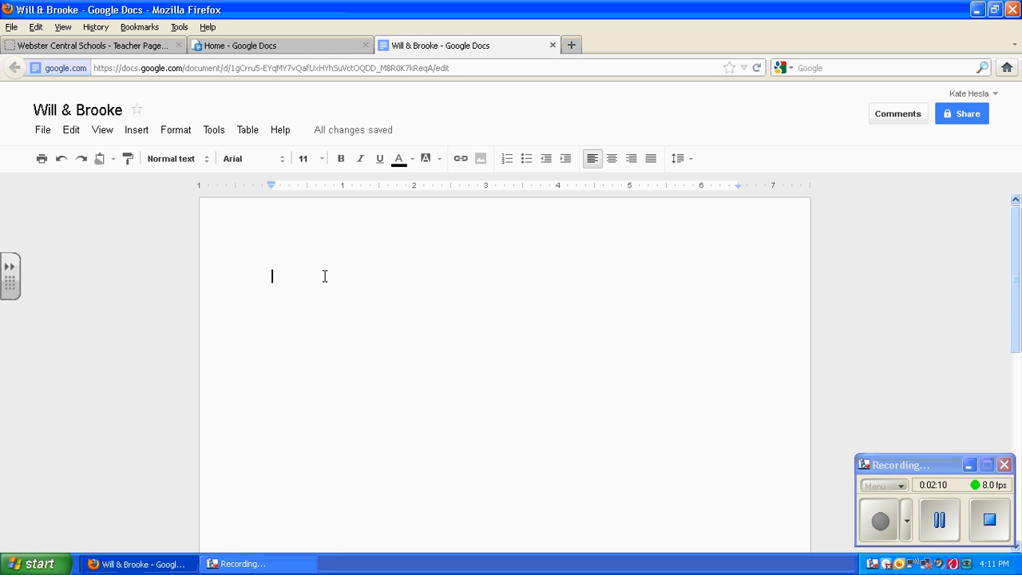
# Step: Type Title as the document's first line
pyautogui.write('f')
pyautogui.press('BackSpace')
pyautogui.write('Title')
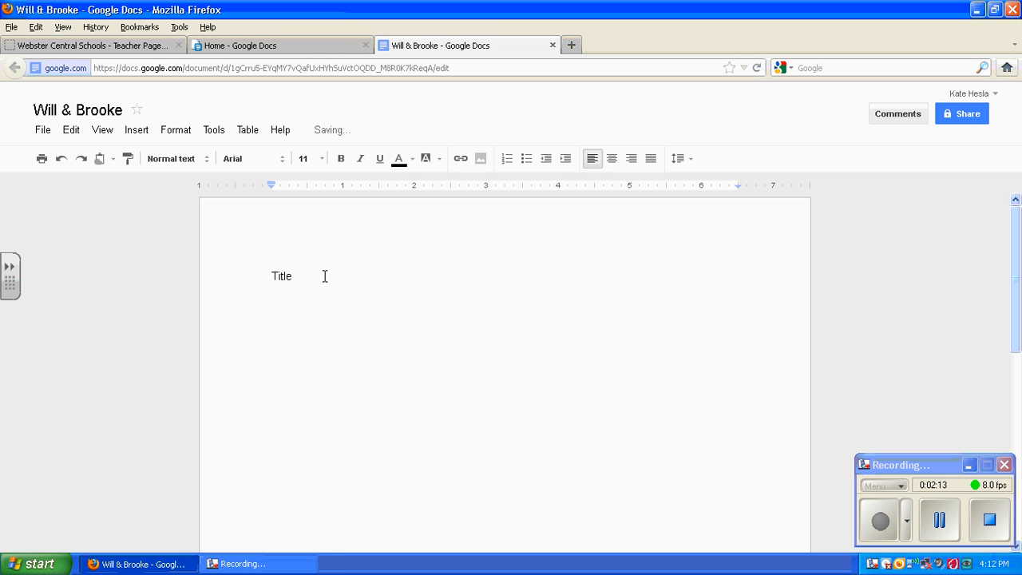
pyautogui.press('Return')
pyautogui.click(335, 276)
# Step: Change the document's sharing visibility from Private to Anyone with the link
pyautogui.click(967, 116)
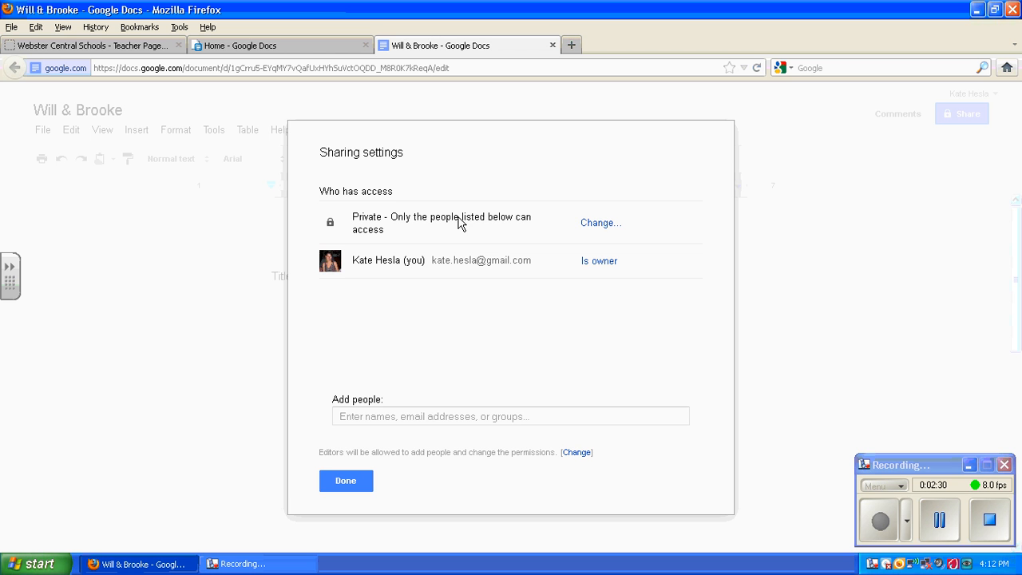
pyautogui.click(592, 226)
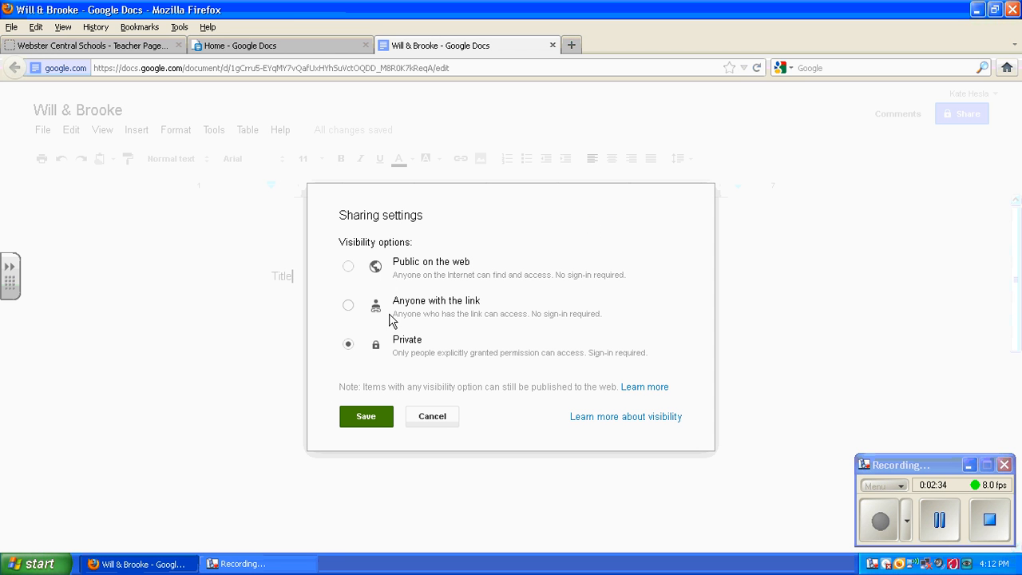
pyautogui.click(349, 306)
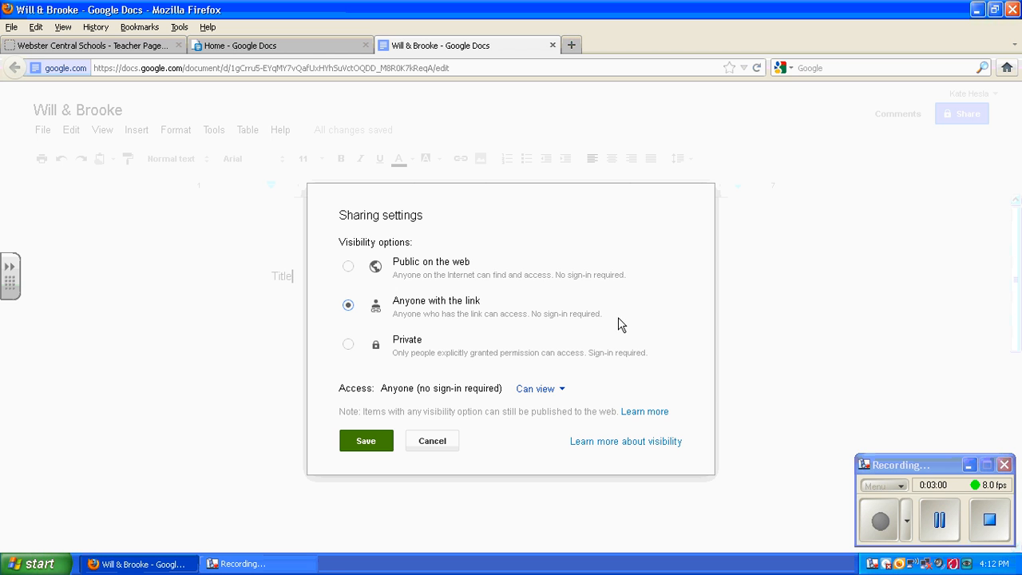
# Step: Set link access to Can edit and save the sharing settings
pyautogui.click(539, 392)
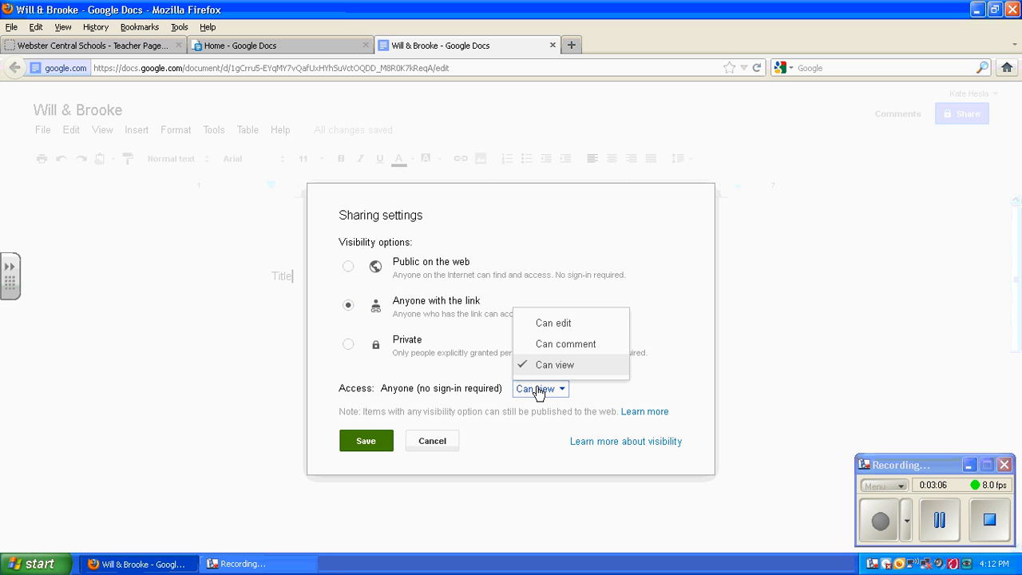
pyautogui.click(553, 324)
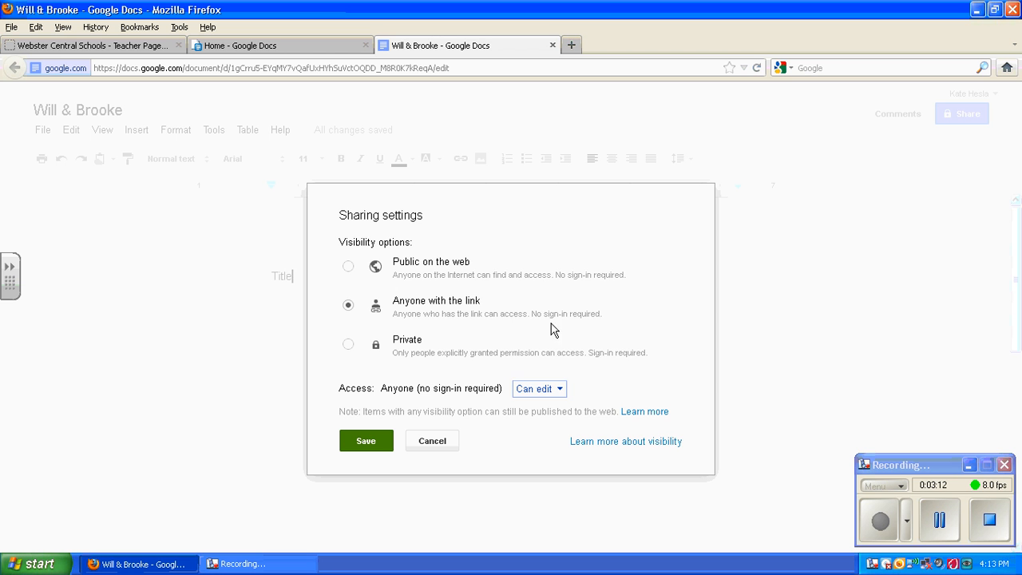
pyautogui.click(357, 437)
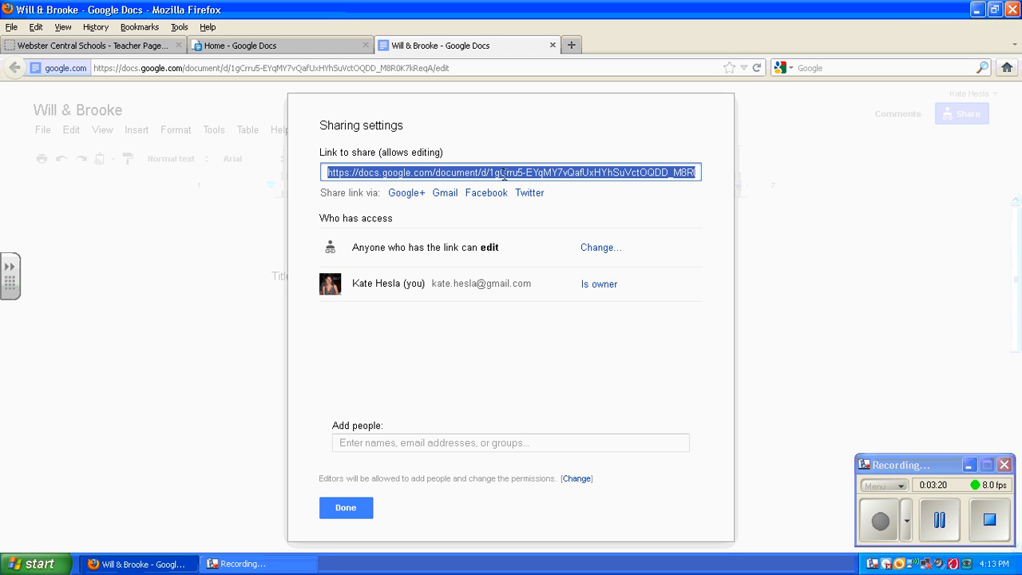
# Step: Copy the document's share link and close the sharing dialog
pyautogui.rightClick(434, 174)
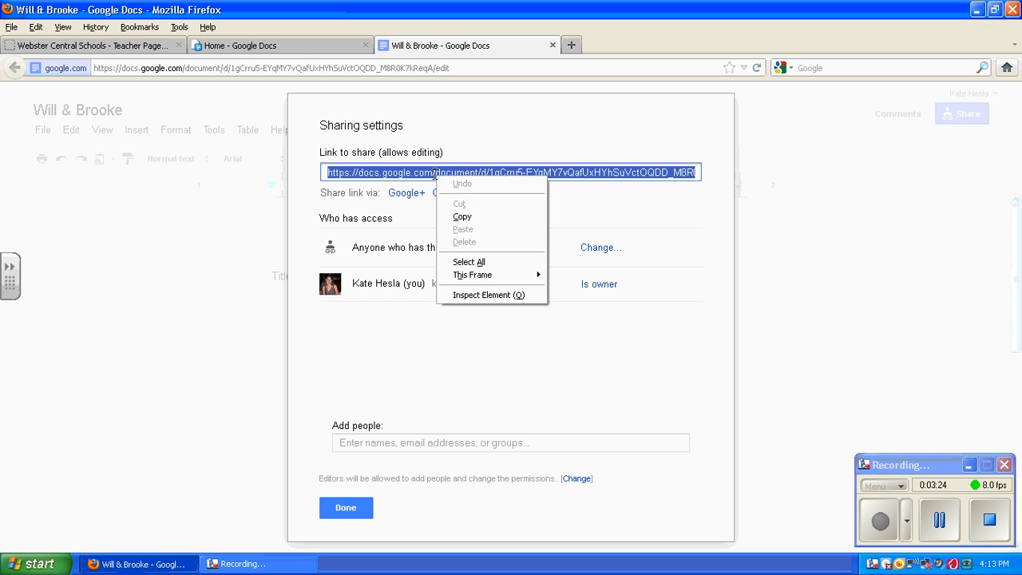
pyautogui.click(462, 217)
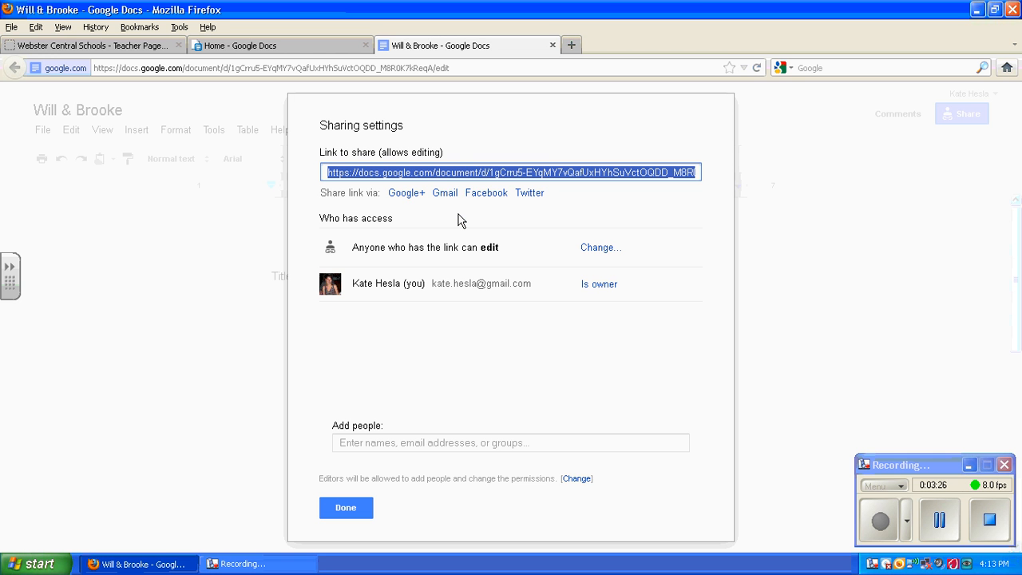
pyautogui.click(348, 511)
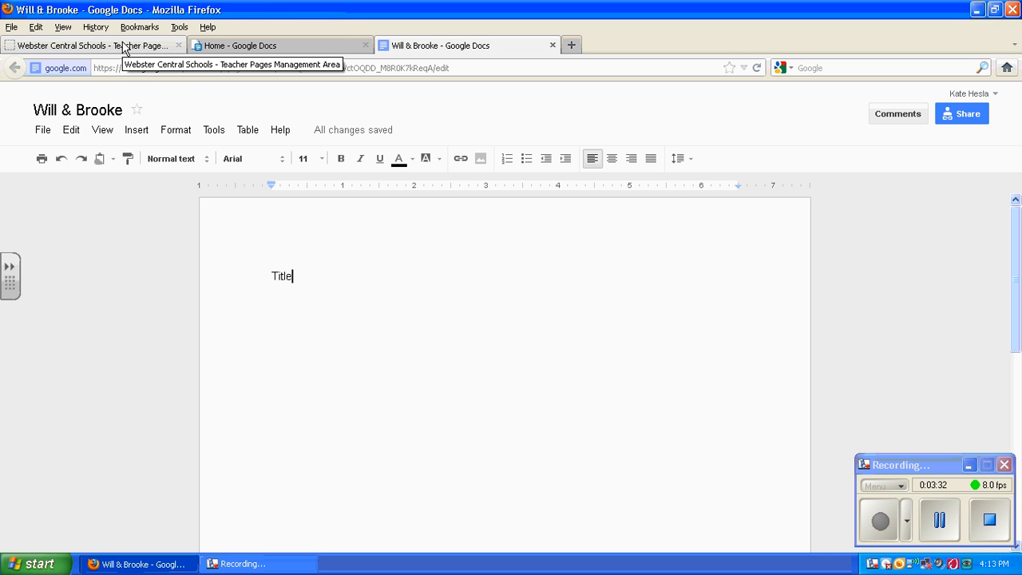
# Step: In the Grade 3 Google Docs Project page editor, add and select a line with the pair's names
pyautogui.click(124, 46)
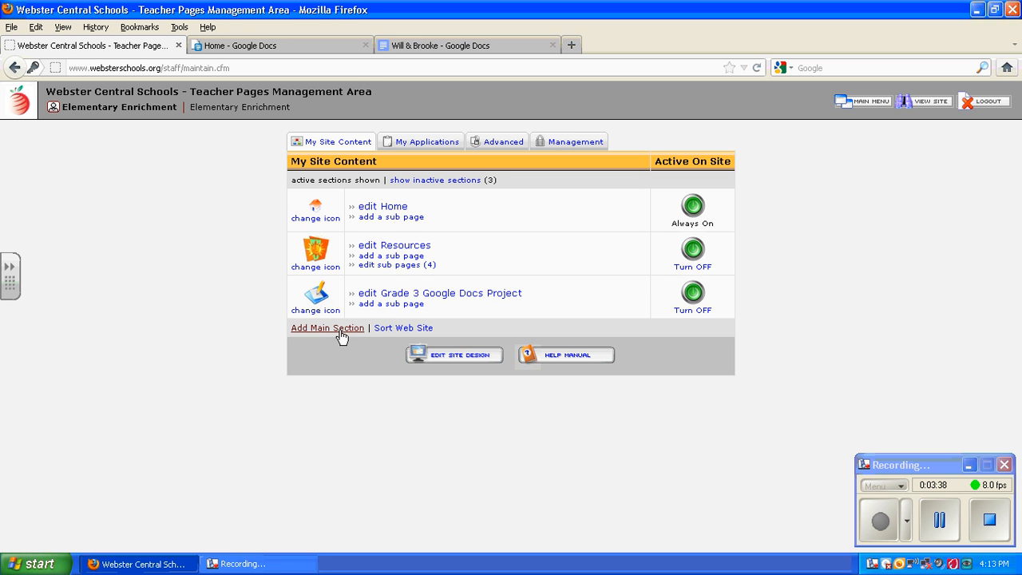
pyautogui.click(470, 297)
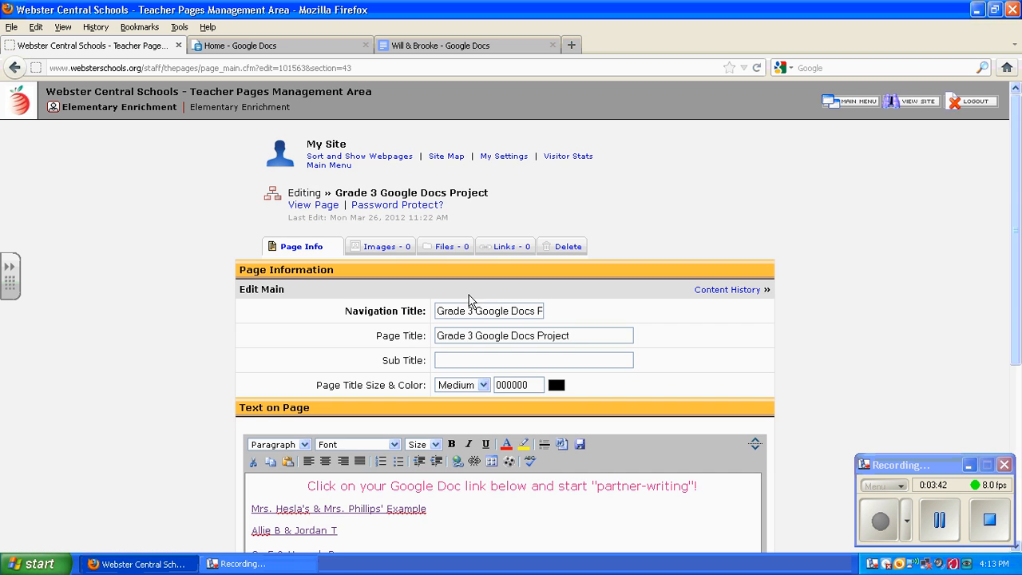
pyautogui.moveTo(1017, 179); pyautogui.dragTo(1013, 310)
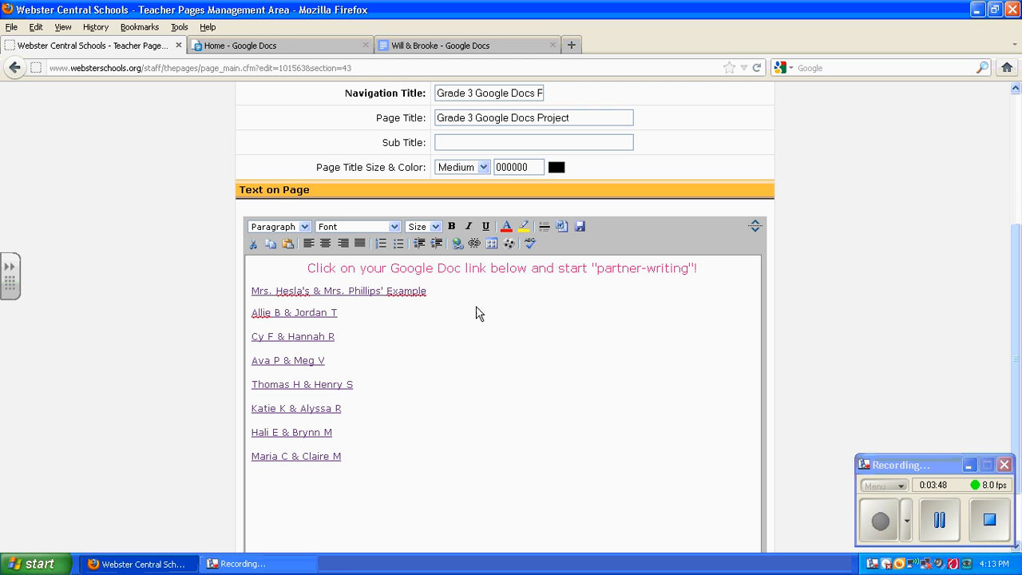
pyautogui.click(379, 461)
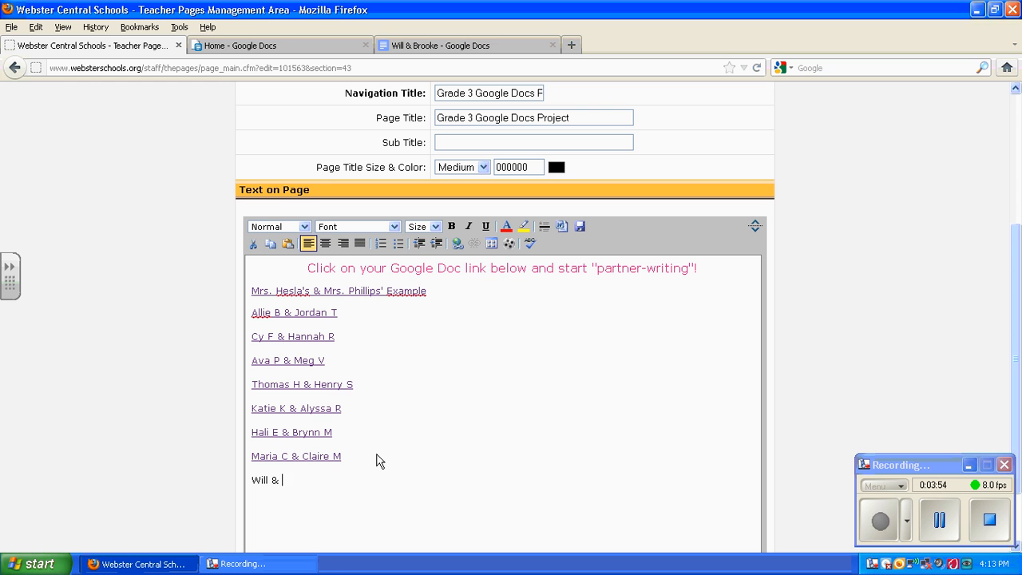
pyautogui.write('Will & Brooke')
pyautogui.moveTo(317, 483); pyautogui.dragTo(253, 476)
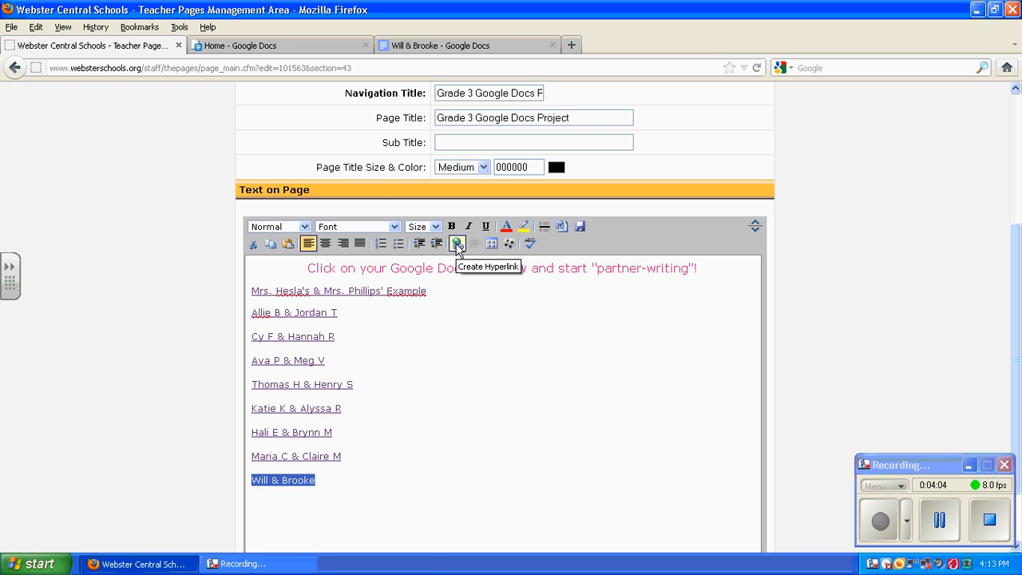
# Step: Hyperlink the selected names to the pasted Google Doc address, opening in a new window
pyautogui.click(458, 244)
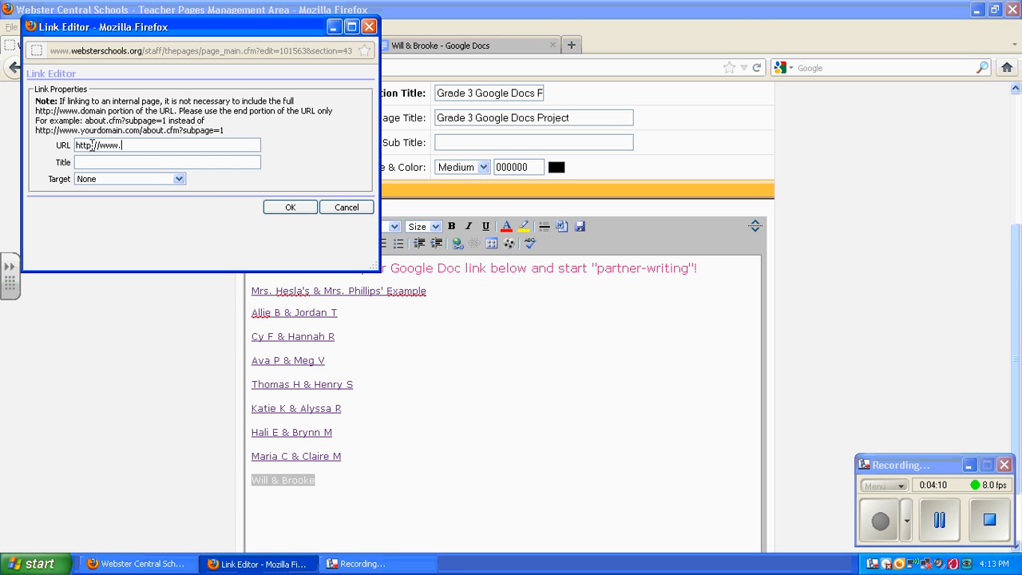
pyautogui.tripleClick(92, 145)
pyautogui.rightClick(94, 145)
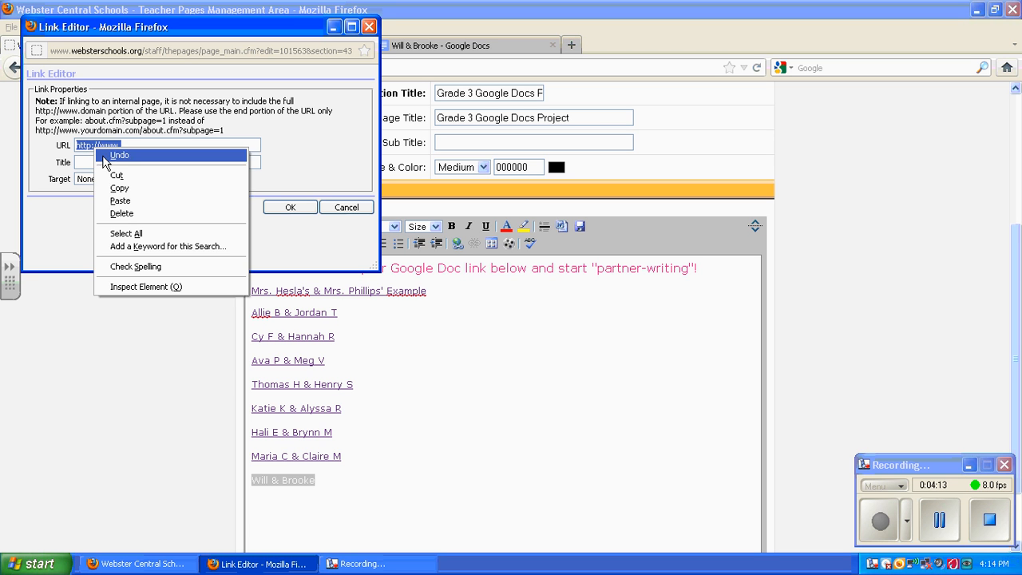
pyautogui.click(120, 201)
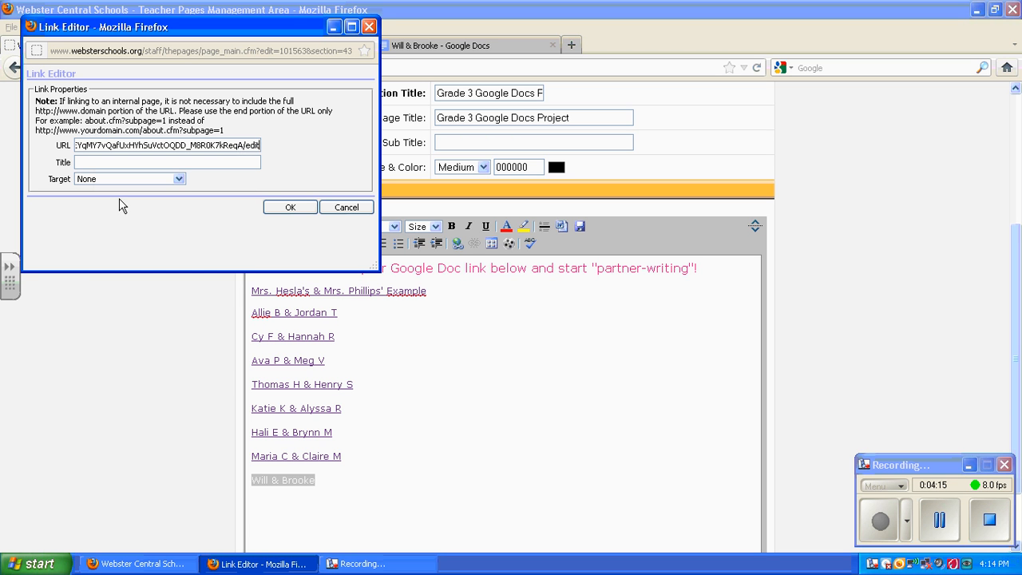
pyautogui.click(179, 181)
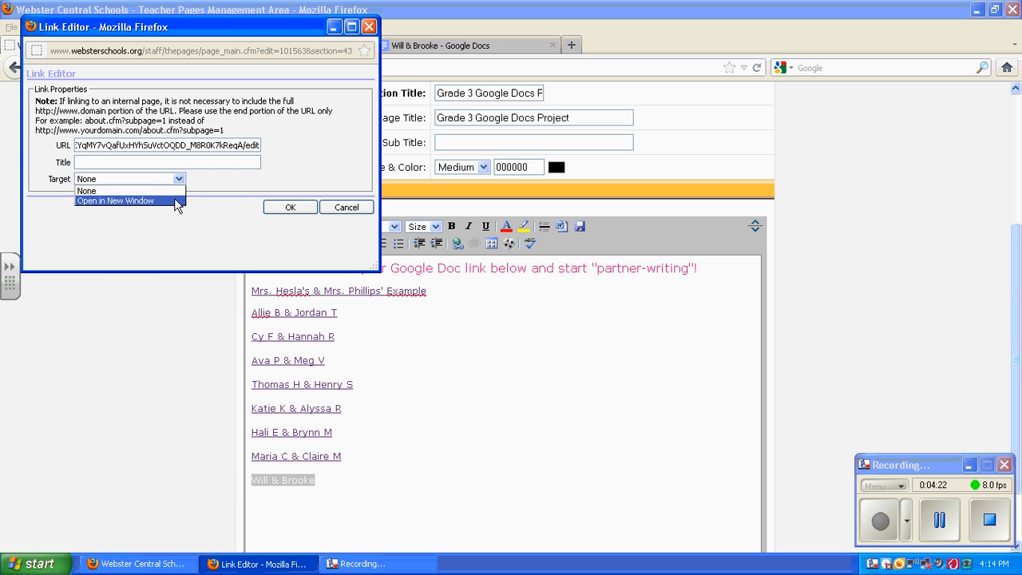
pyautogui.click(177, 201)
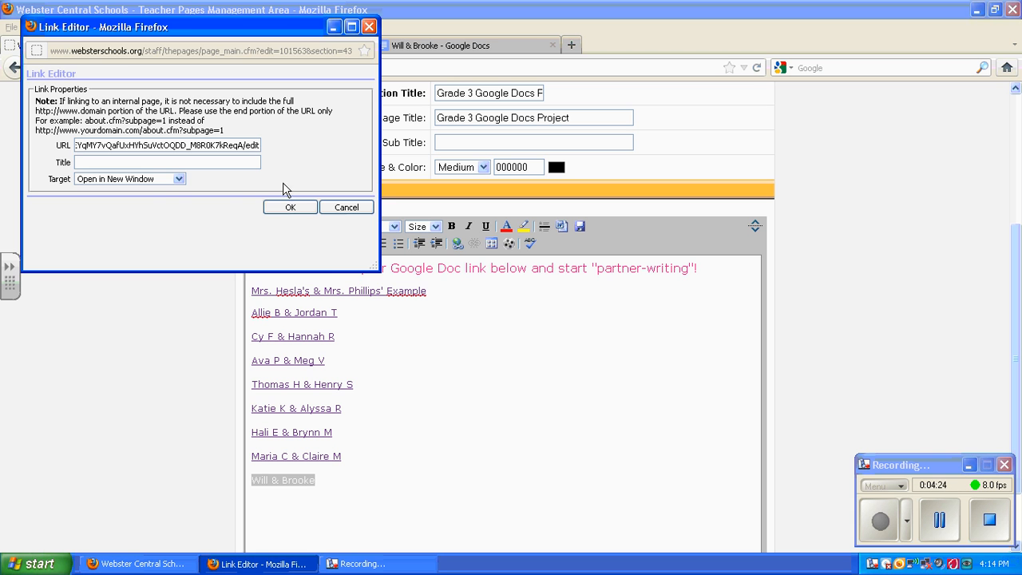
pyautogui.click(288, 210)
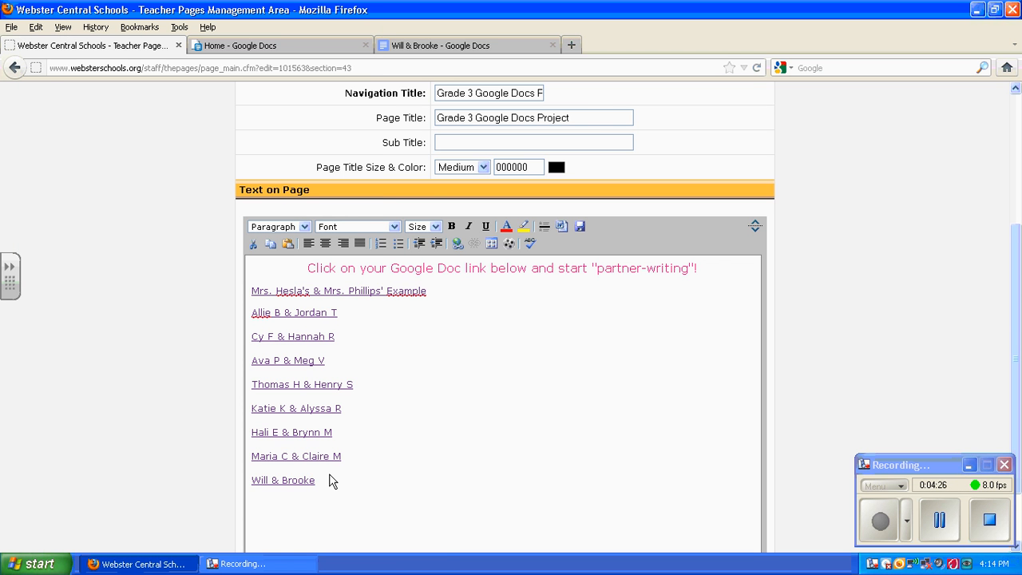
# Step: Save the page edits and open the live Grade 3 Google Docs Project page
pyautogui.click(374, 481)
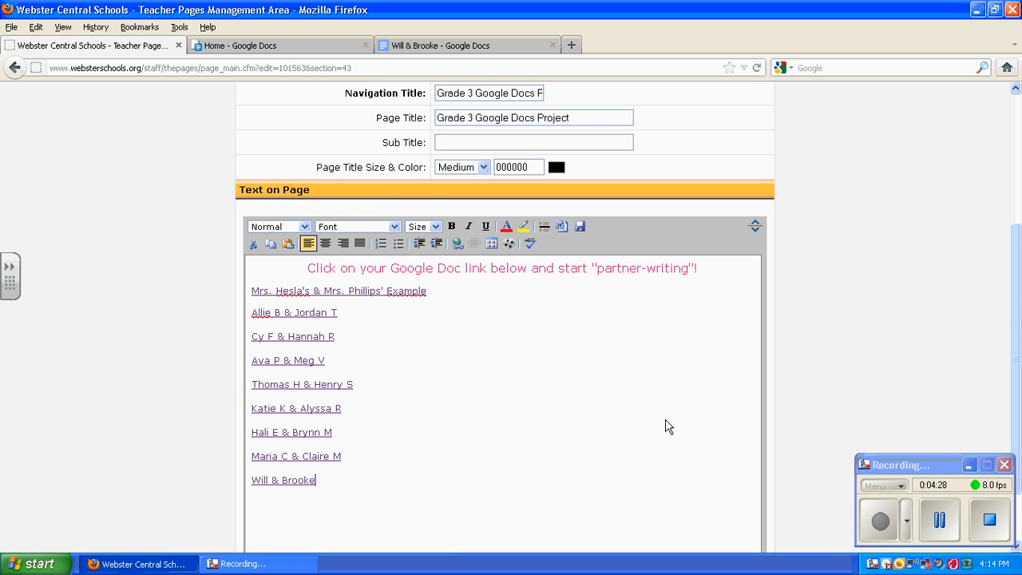
pyautogui.scroll(-1, 1016, 301)
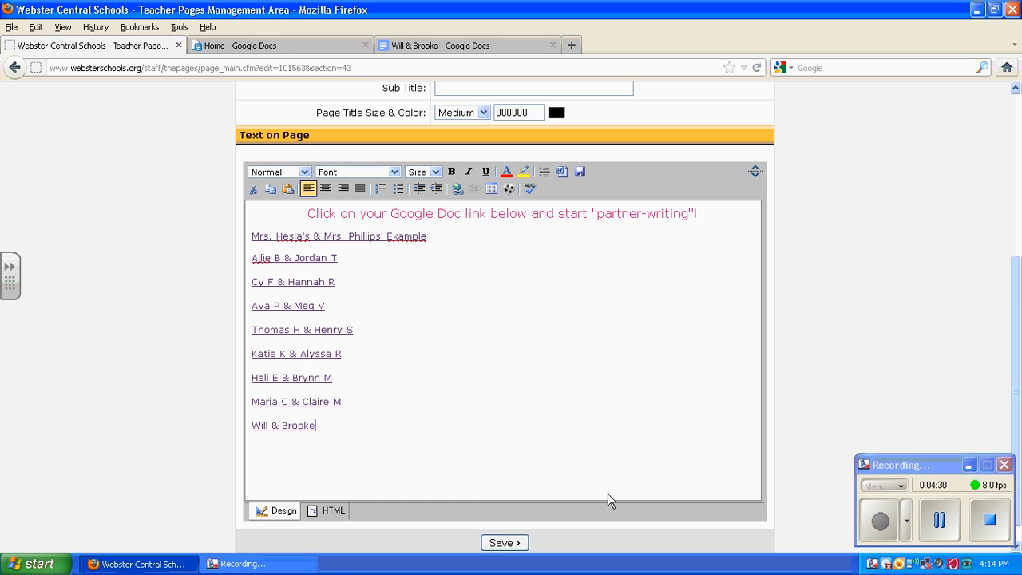
pyautogui.click(504, 542)
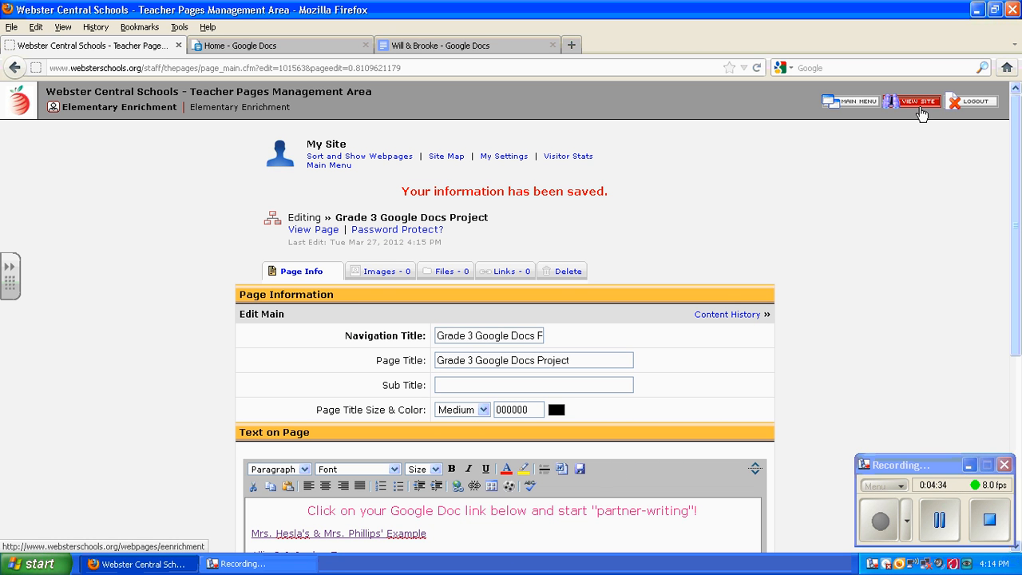
pyautogui.click(918, 103)
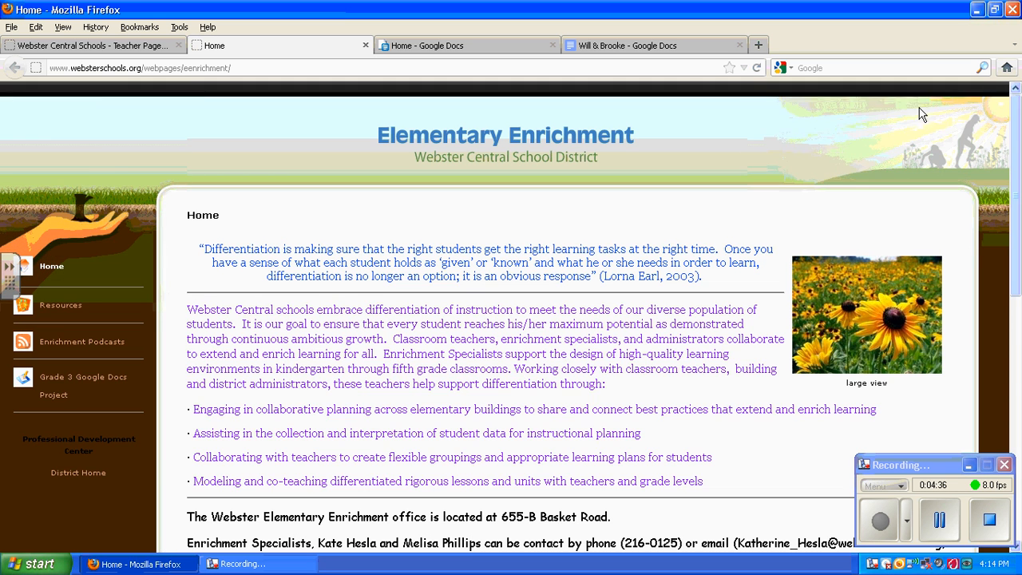
pyautogui.click(118, 383)
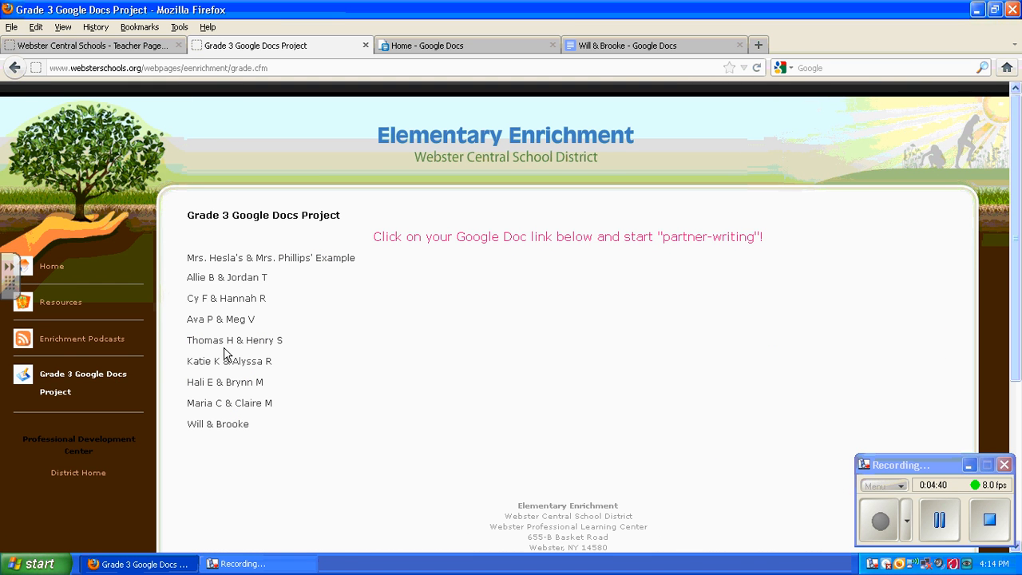
# Step: Open the pair's Google Doc from the class page and start a new line below Title
pyautogui.click(219, 428)
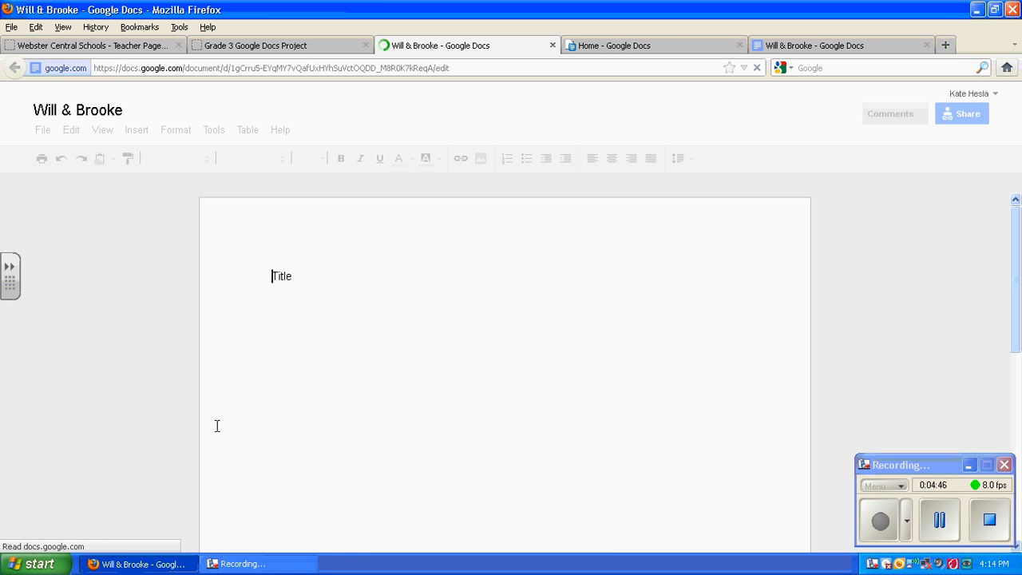
pyautogui.click(349, 278)
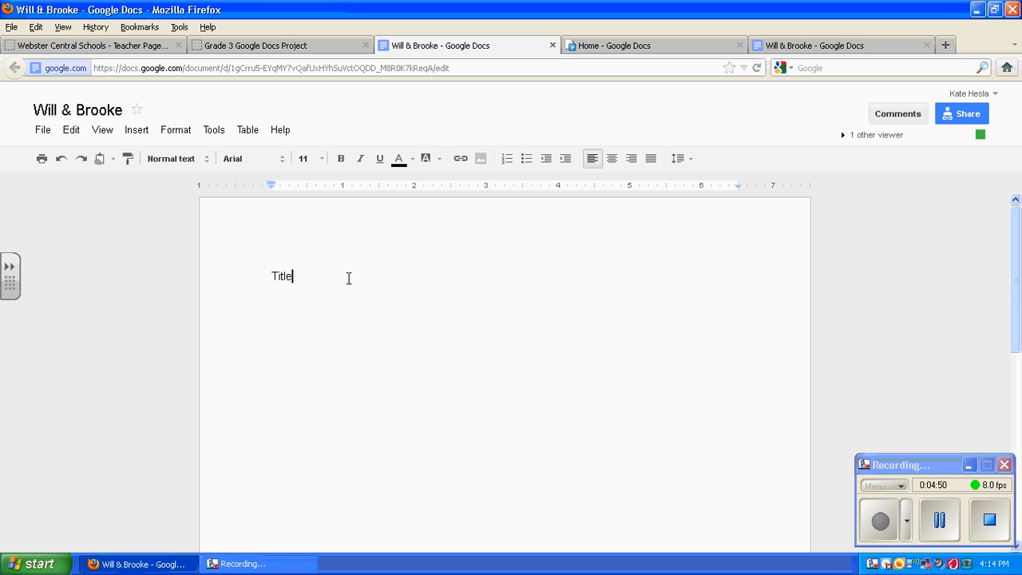
pyautogui.press('Return')
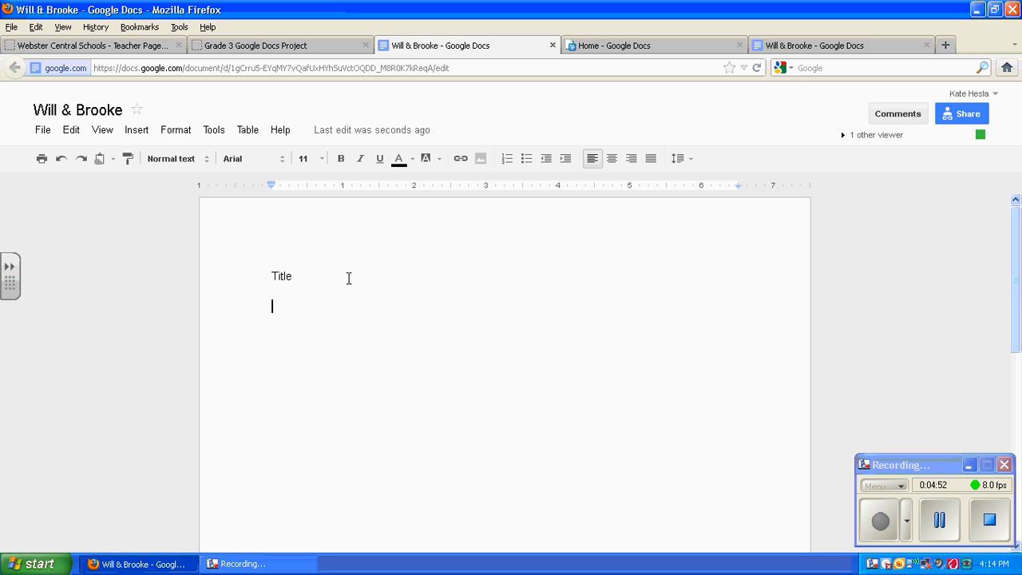
# Step: Type the first partner's name in blue and the second partner's name in red
pyautogui.click(412, 163)
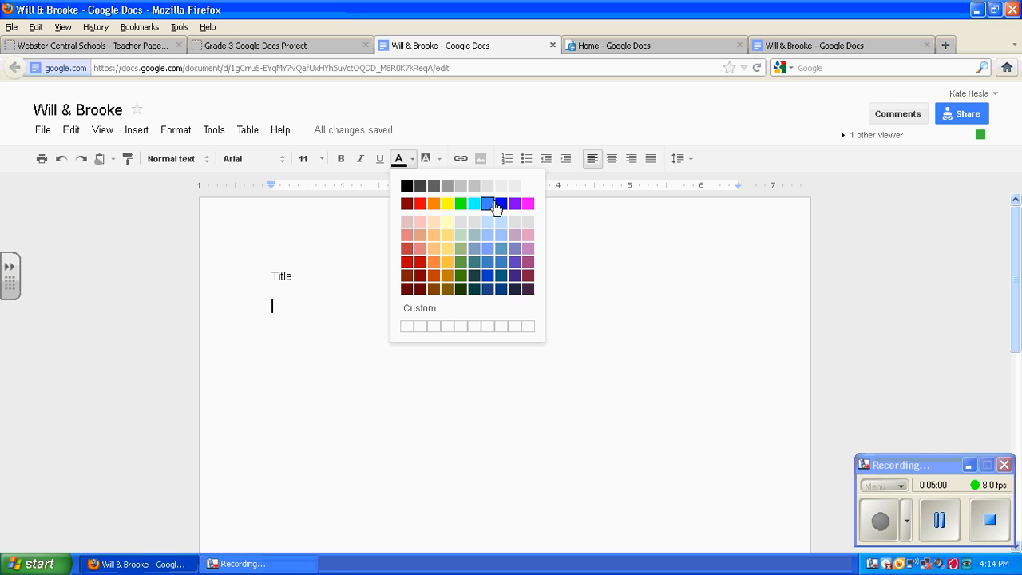
pyautogui.click(506, 203)
pyautogui.write('Will')
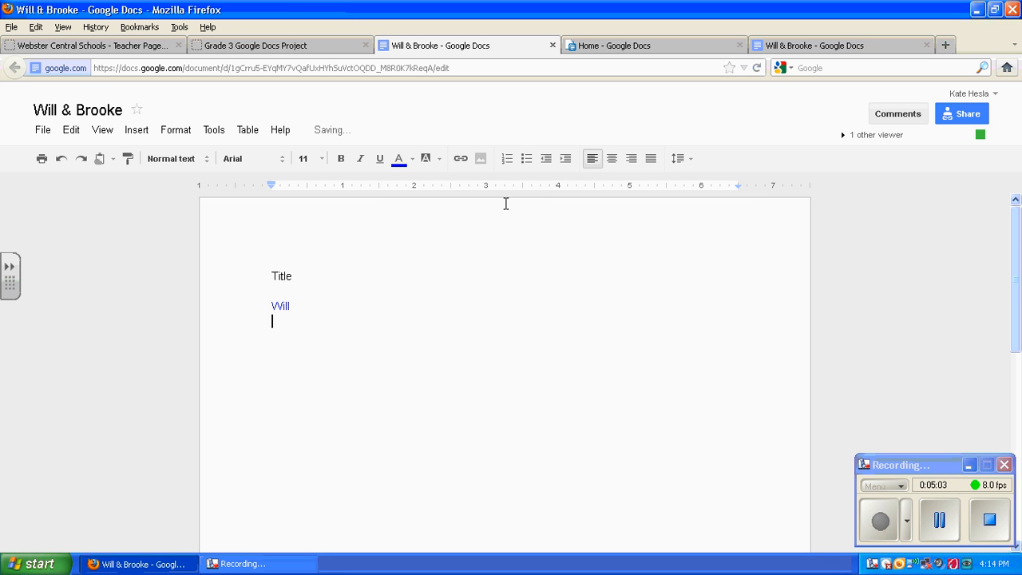
pyautogui.click(412, 163)
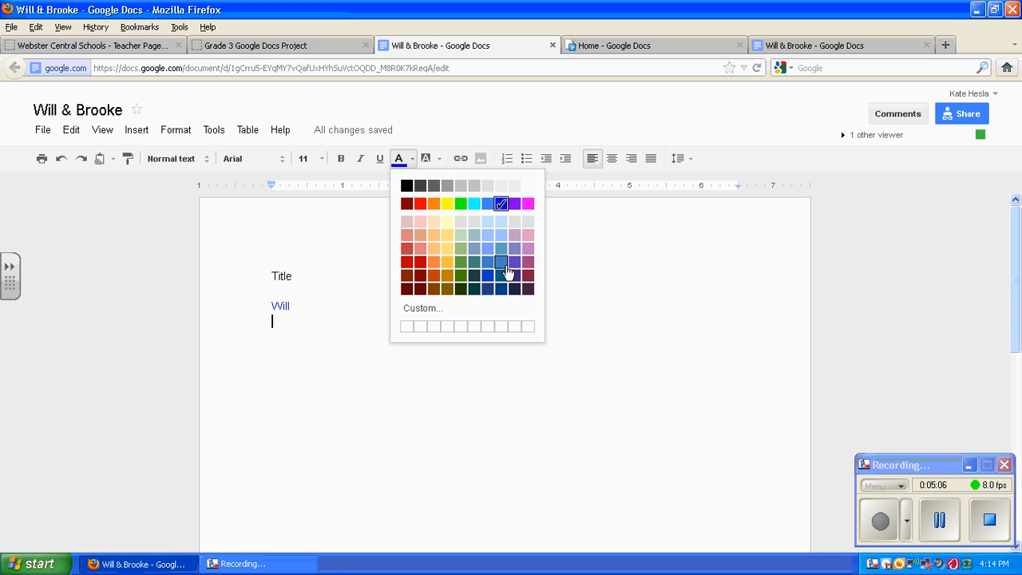
pyautogui.click(422, 264)
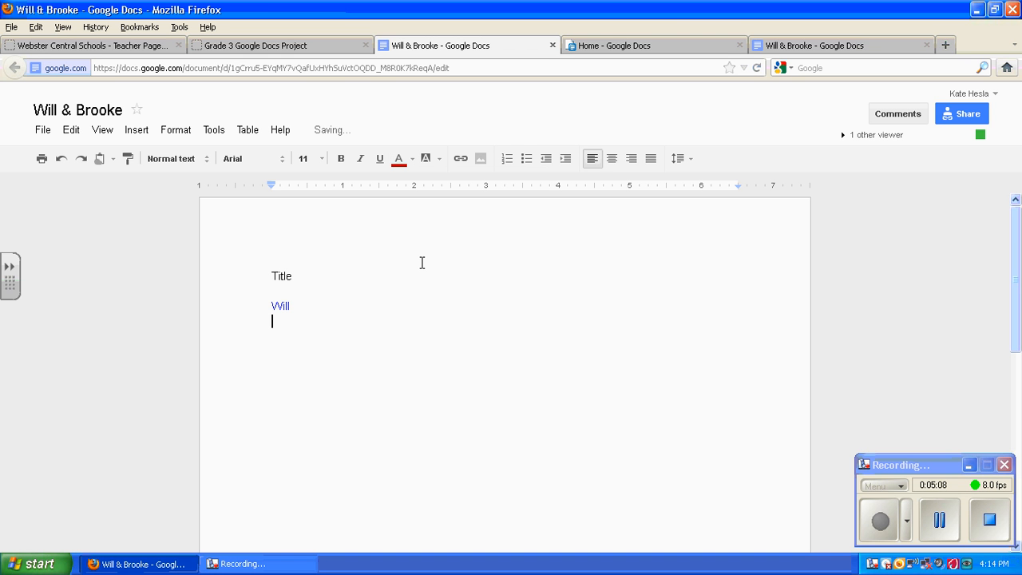
pyautogui.write('Brooke')
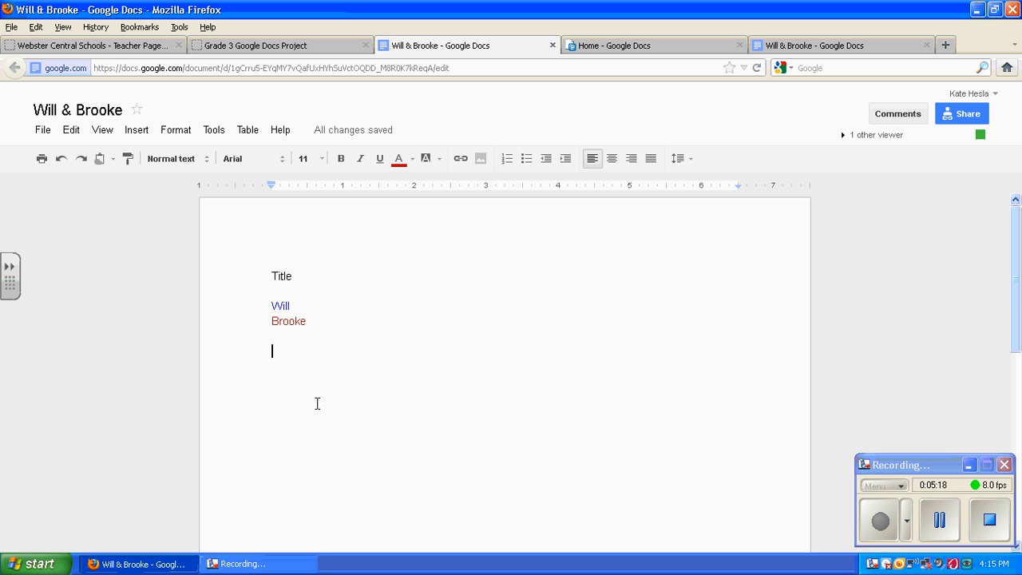
pyautogui.click(573, 289)
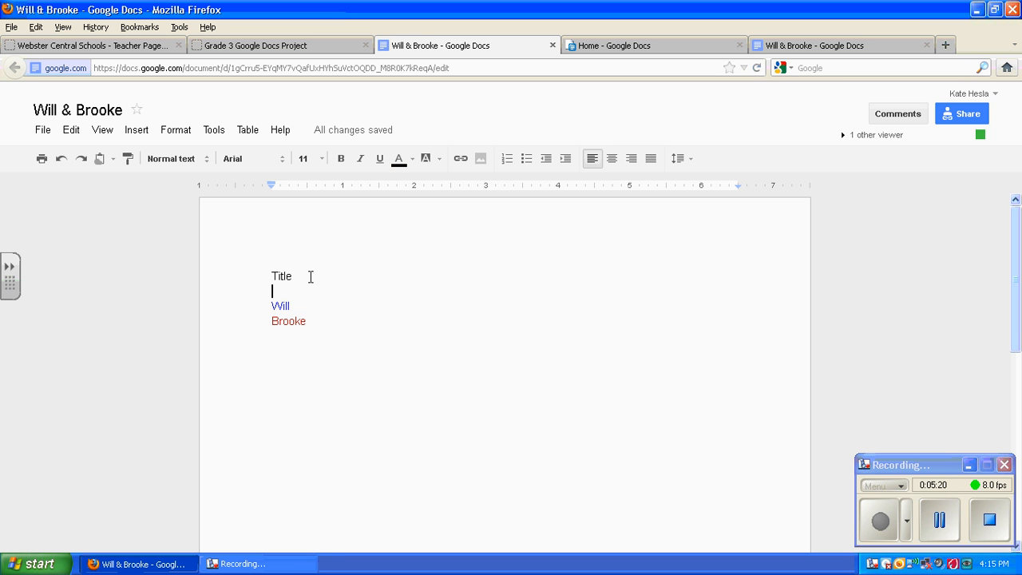